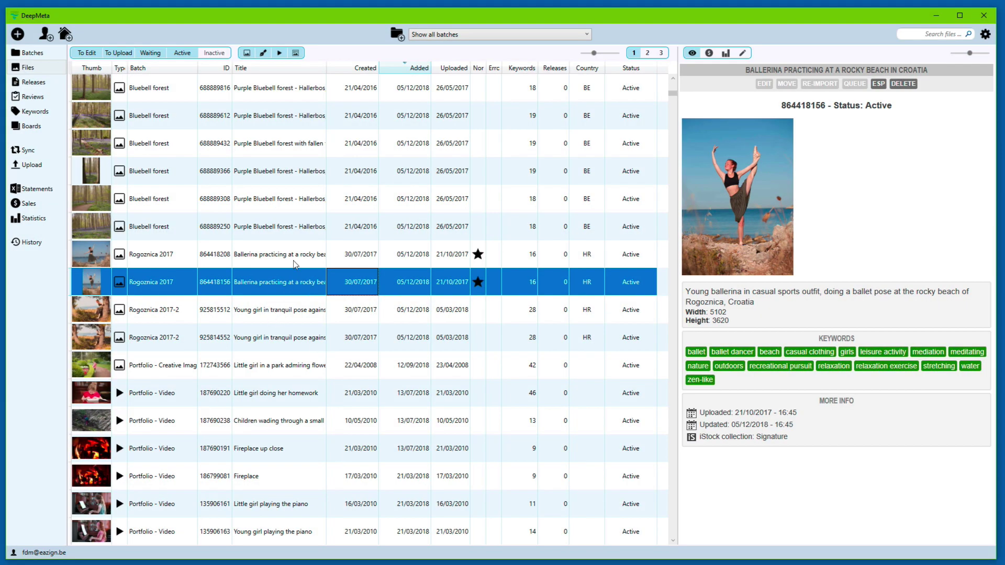
Inspect one ballerina photo's metadata, then paste the copied metadata onto the other ballerina photo.
double_click(296, 263)
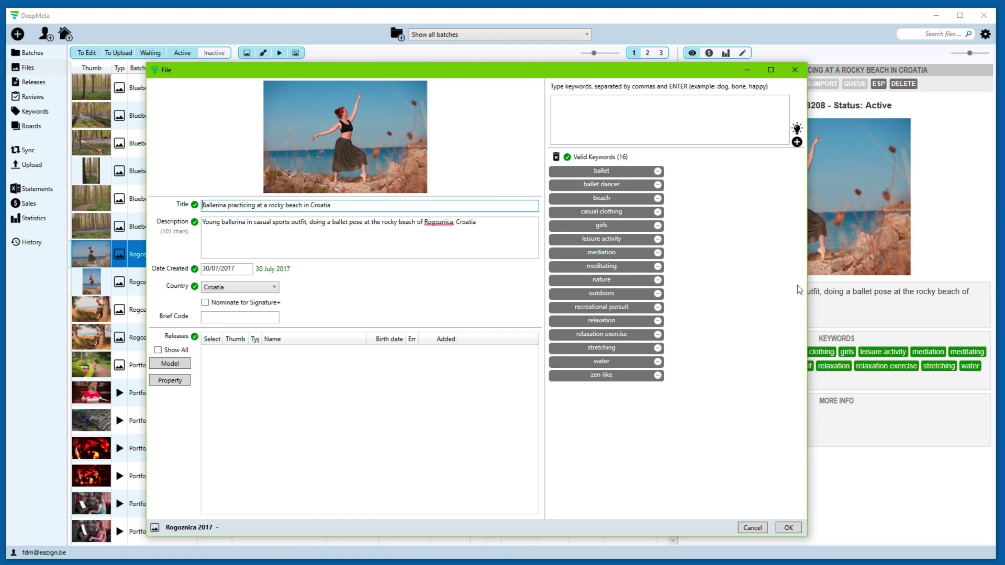
left_click(795, 70)
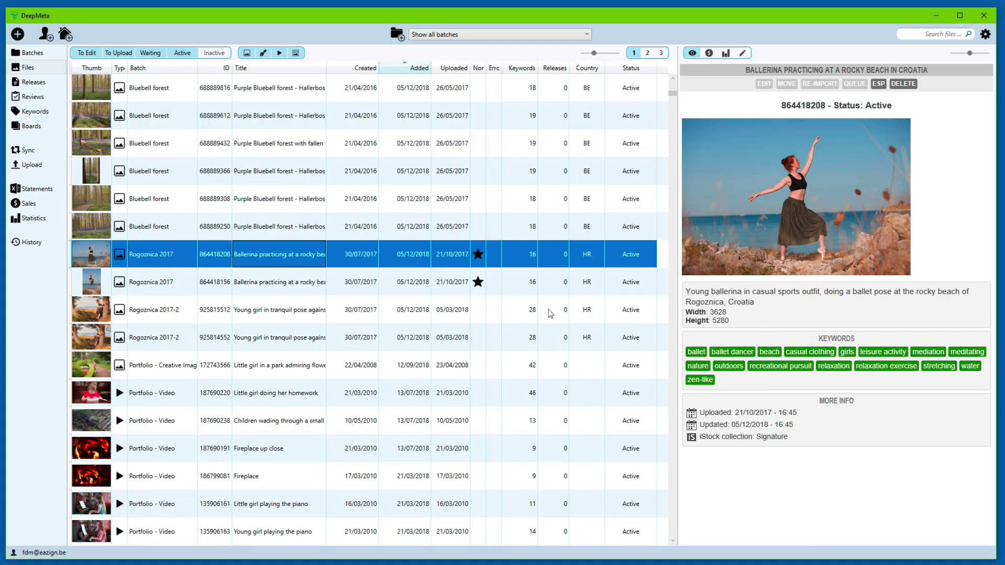
left_click(354, 277)
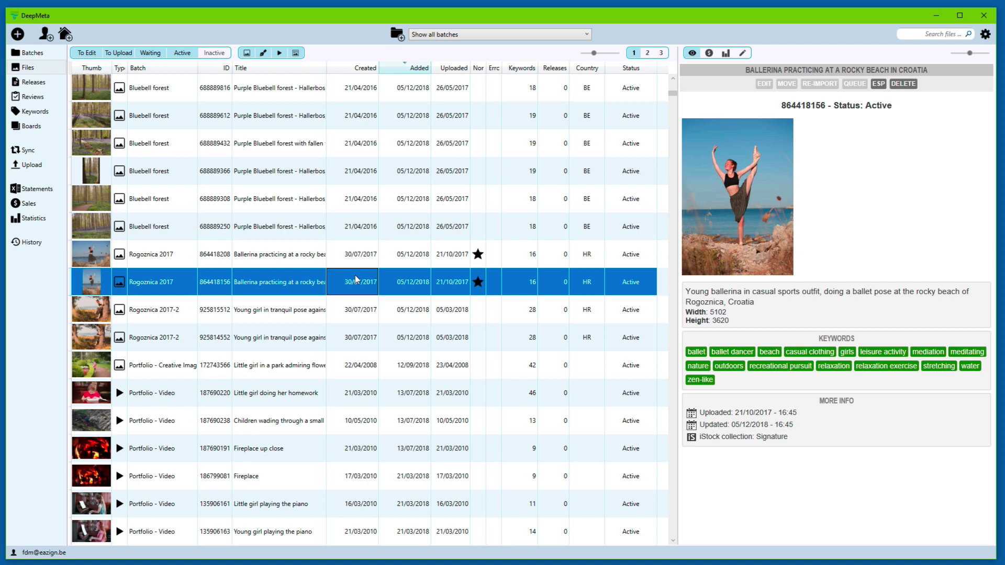
key("ctrl+v")
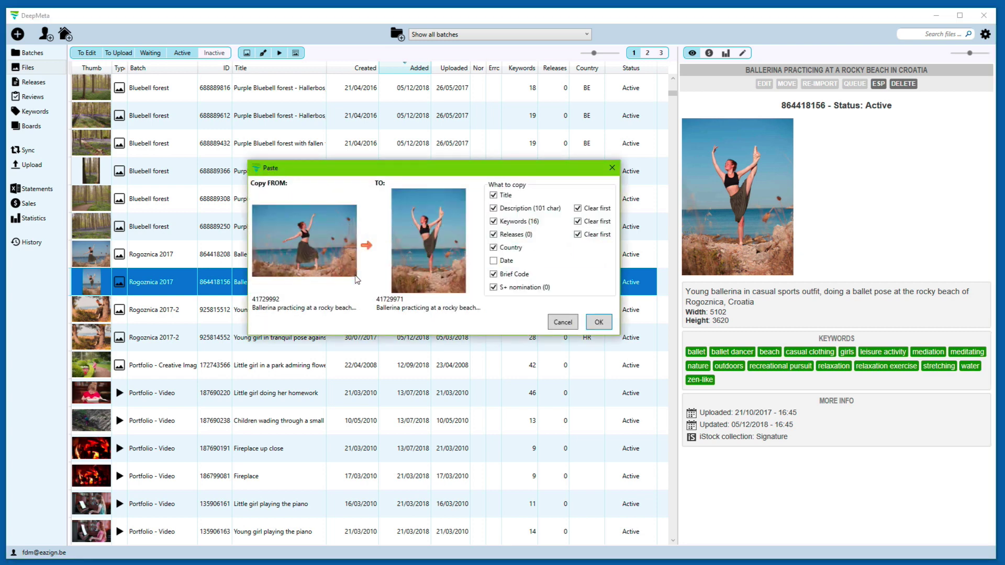
Cancel the metadata paste between the two ballerina photos.
left_click(561, 323)
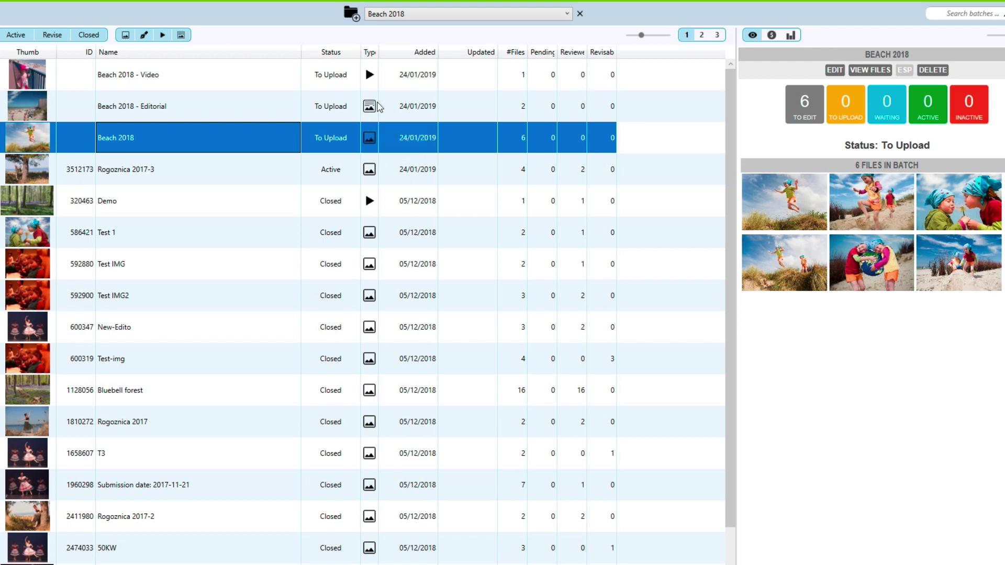
View the Beach 2018 Editorial and Video batches, then list files from all batches.
left_click(370, 109)
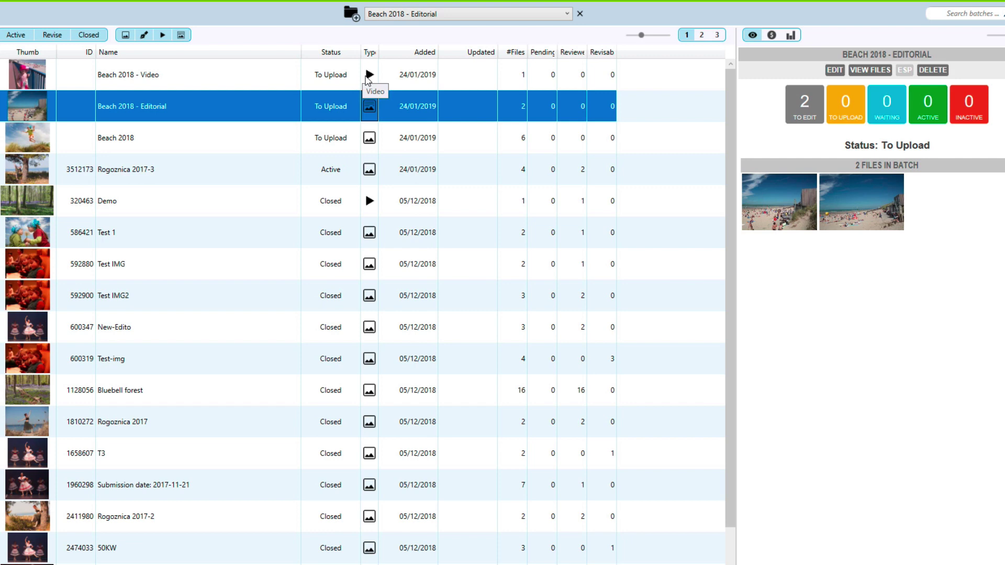
left_click(368, 78)
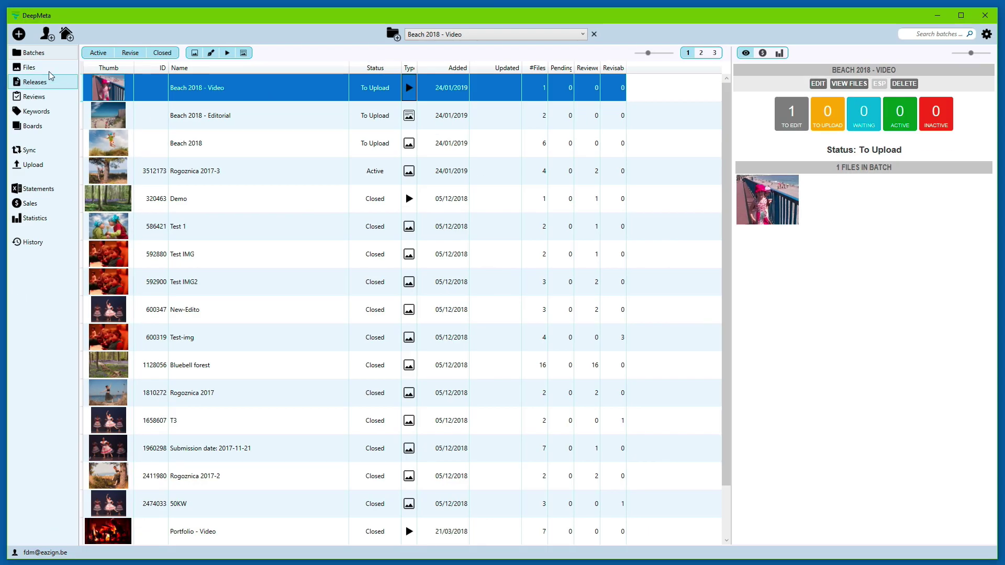
left_click(34, 66)
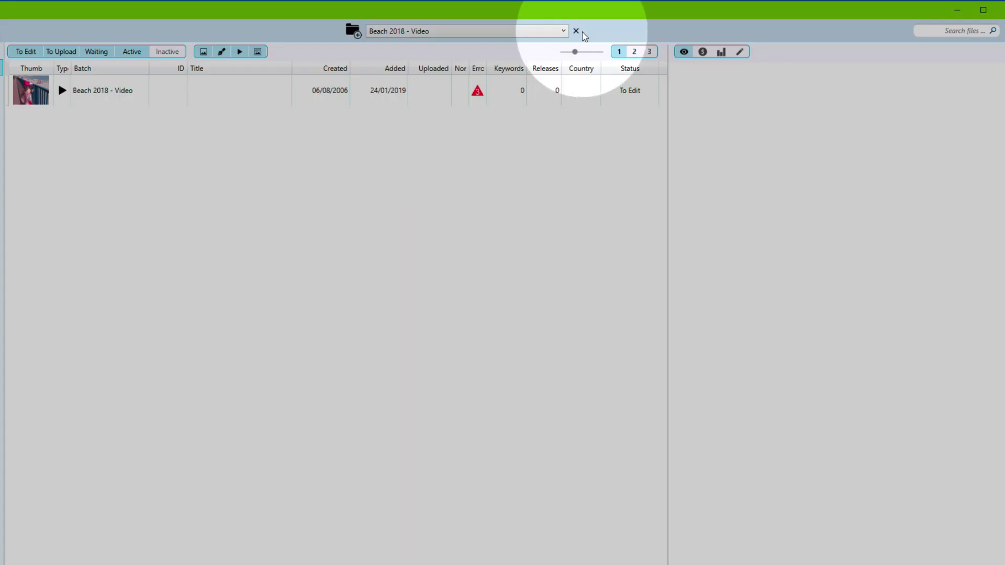
left_click(577, 31)
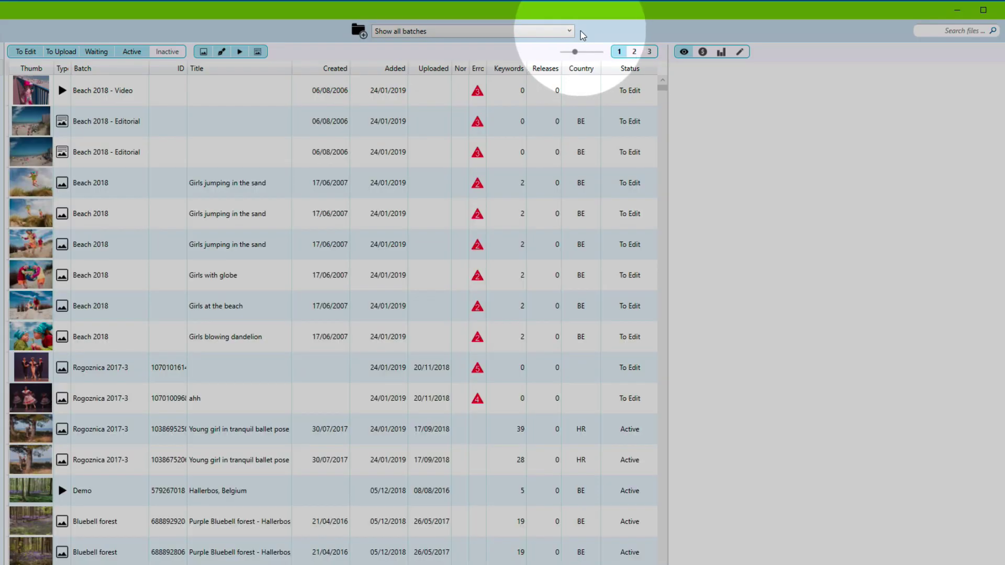
Search the file list for 'Beach 2018' and preview the Girls blowing dandelion image.
left_click(966, 32)
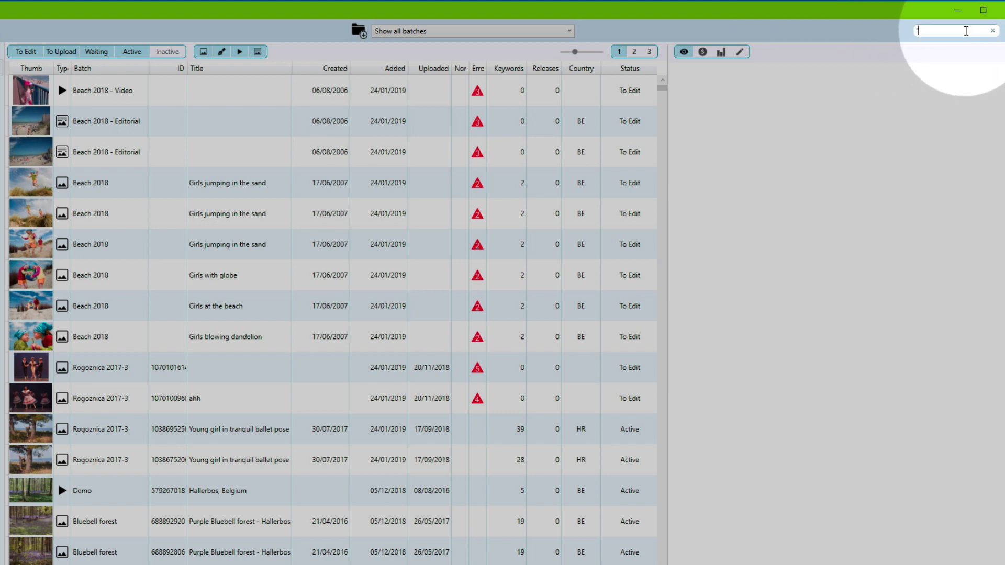
type("\"Beach 2018\"")
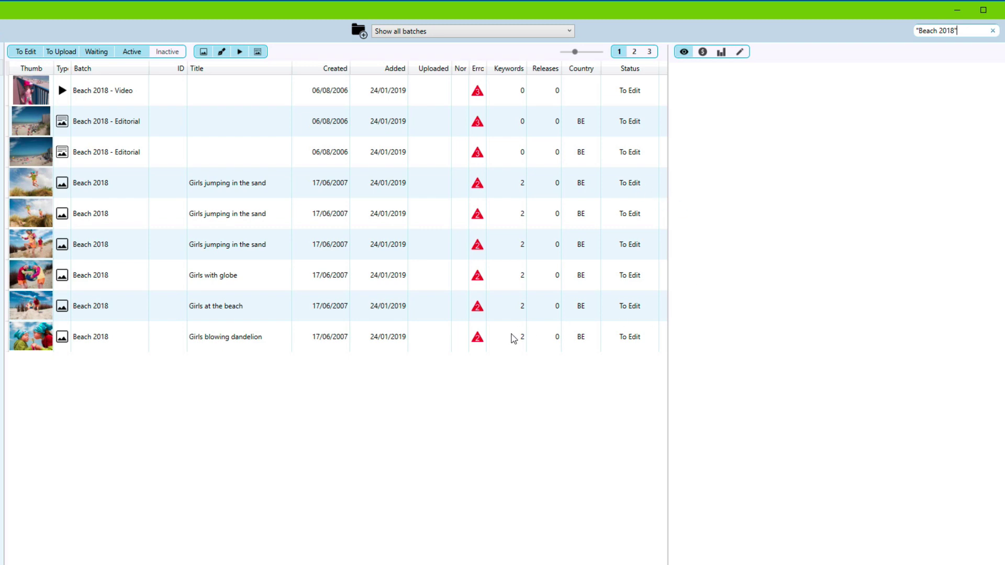
left_click(510, 338)
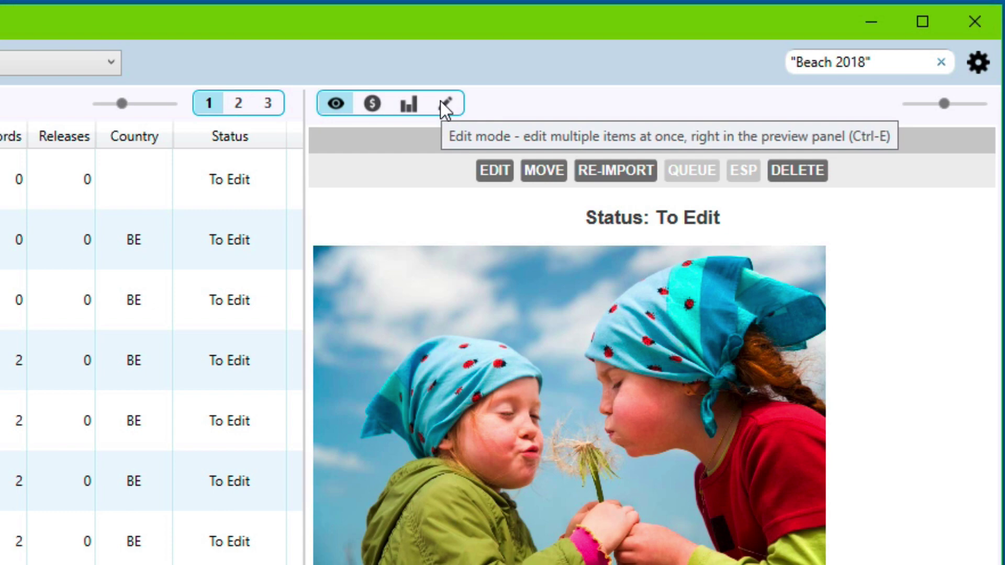
Edit Girls blowing dandelion in the side panel, reviewing its Keywords, Releases and General tabs.
left_click(444, 105)
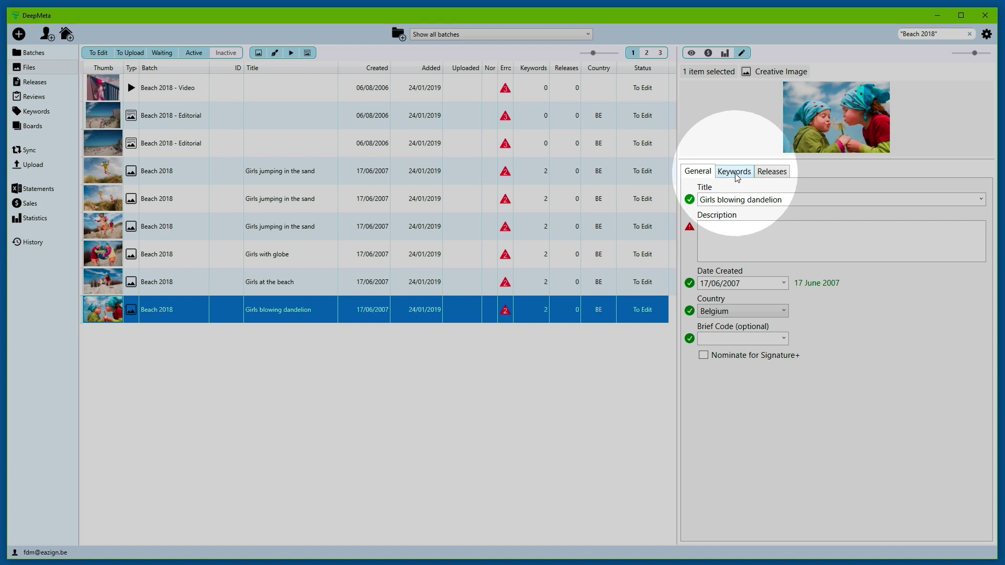
left_click(734, 173)
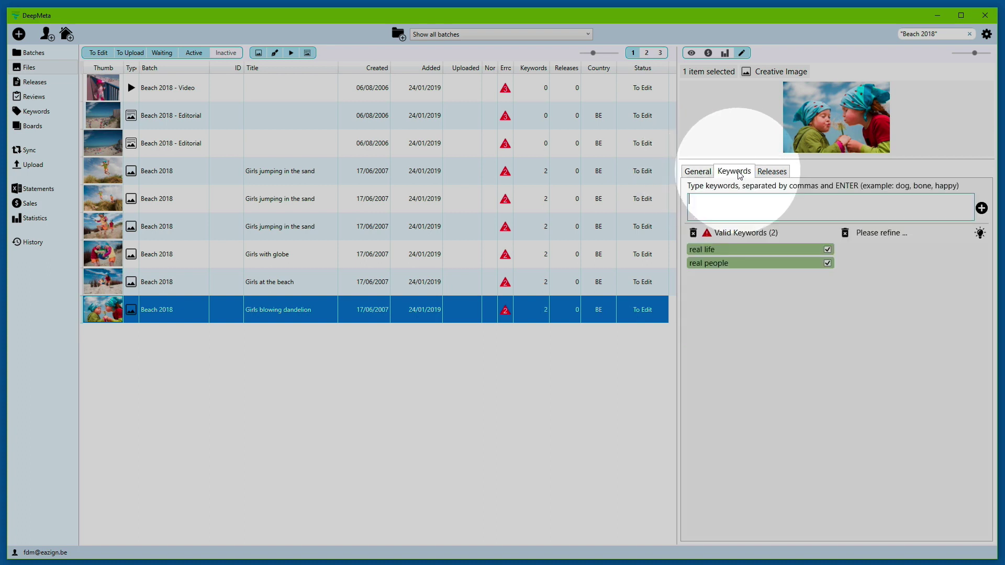
left_click(774, 173)
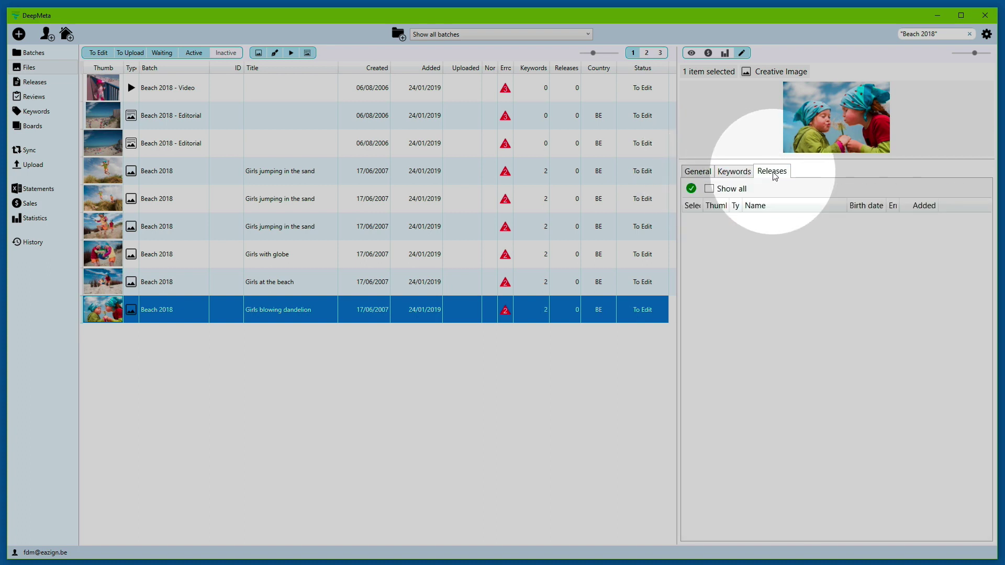
left_click(696, 172)
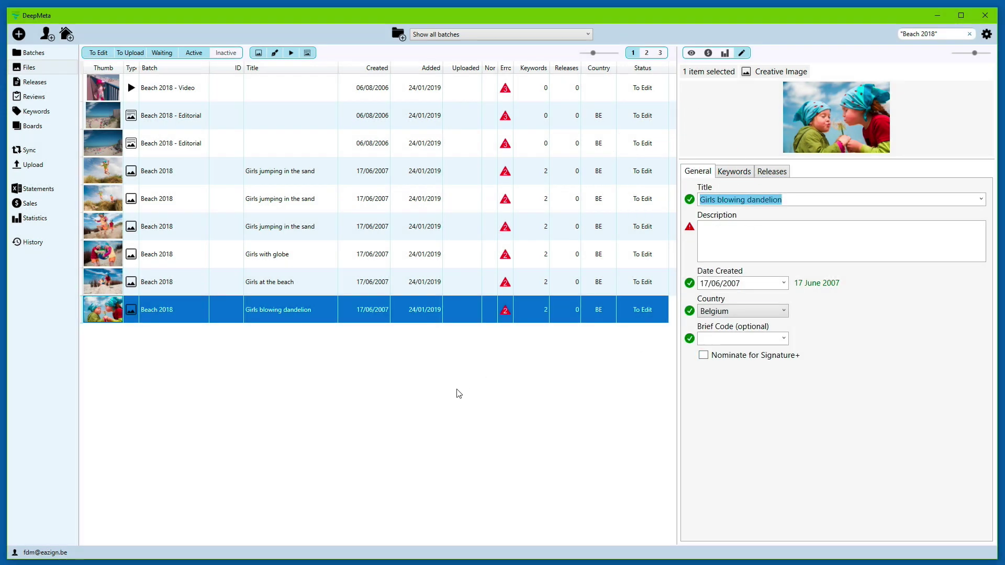
Revisit the editor sections via Alt+K, Alt+R, Alt+G, then select all nine files with Ctrl+A.
left_click(690, 53)
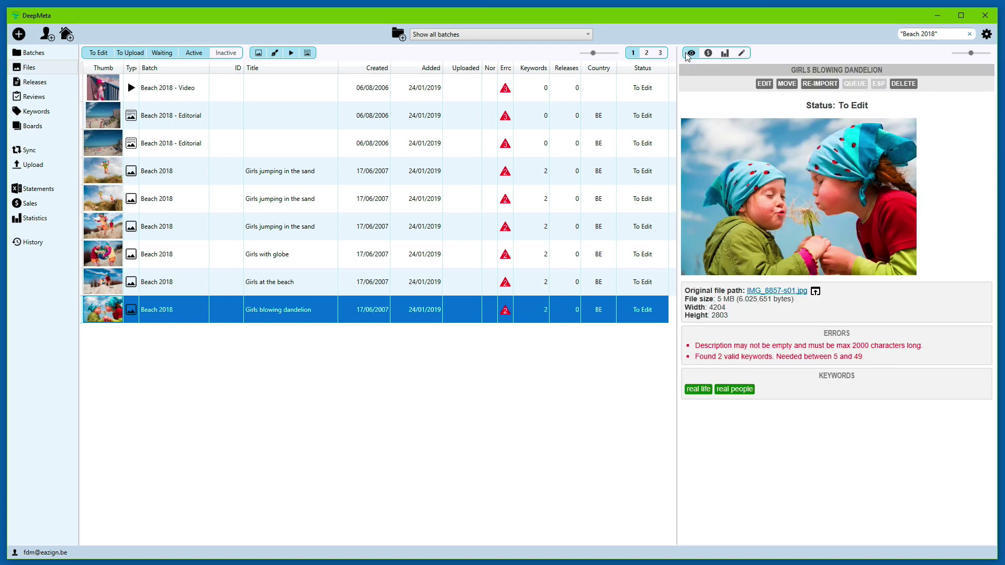
key("ctrl+e")
key("ctrl+e")
key("ctrl+e")
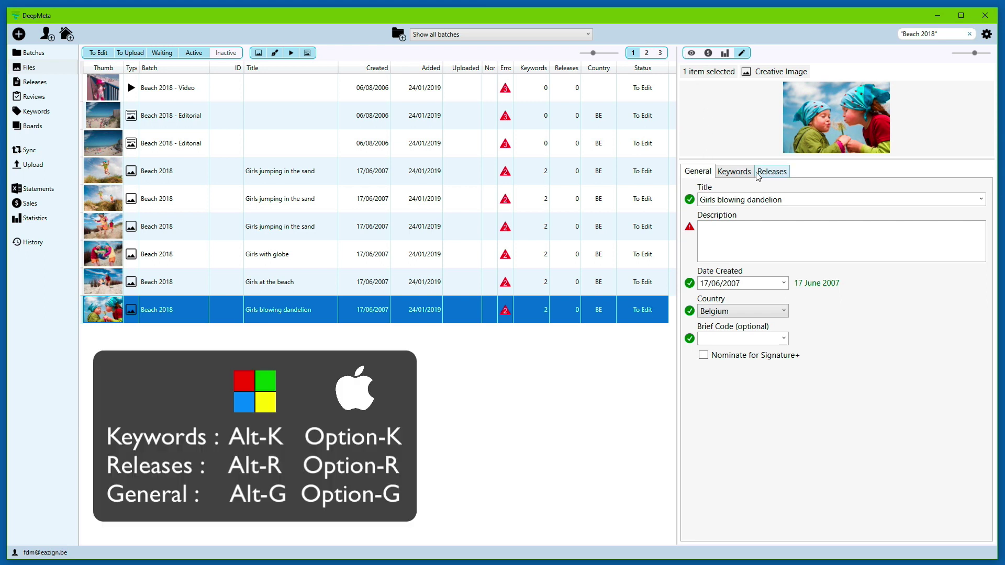
key("alt+k")
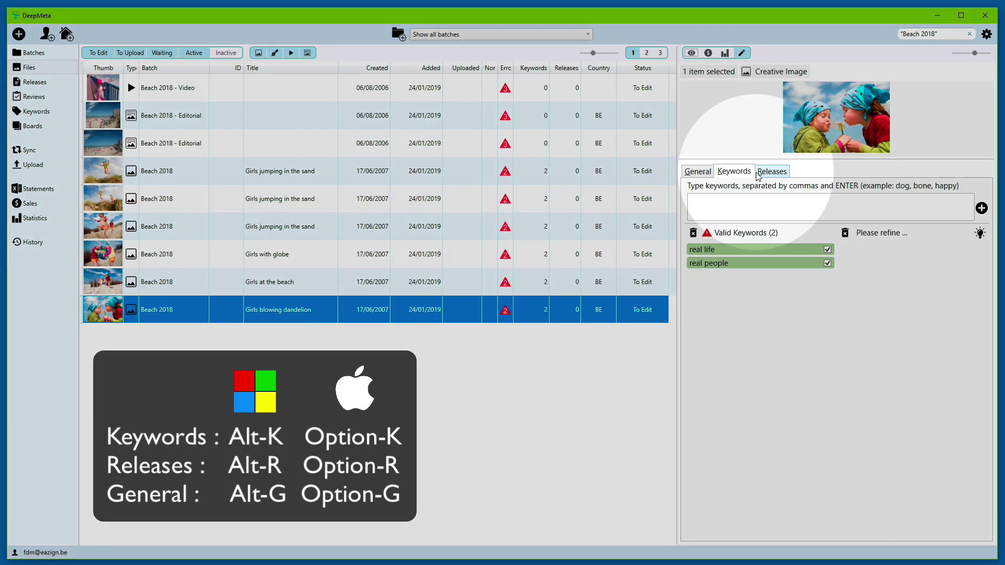
key("alt+r")
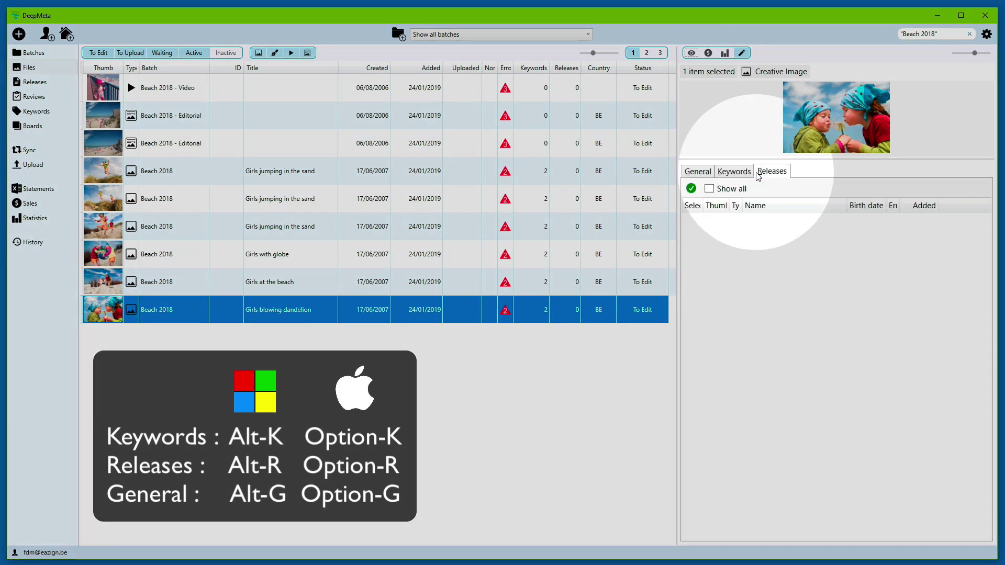
key("alt+g")
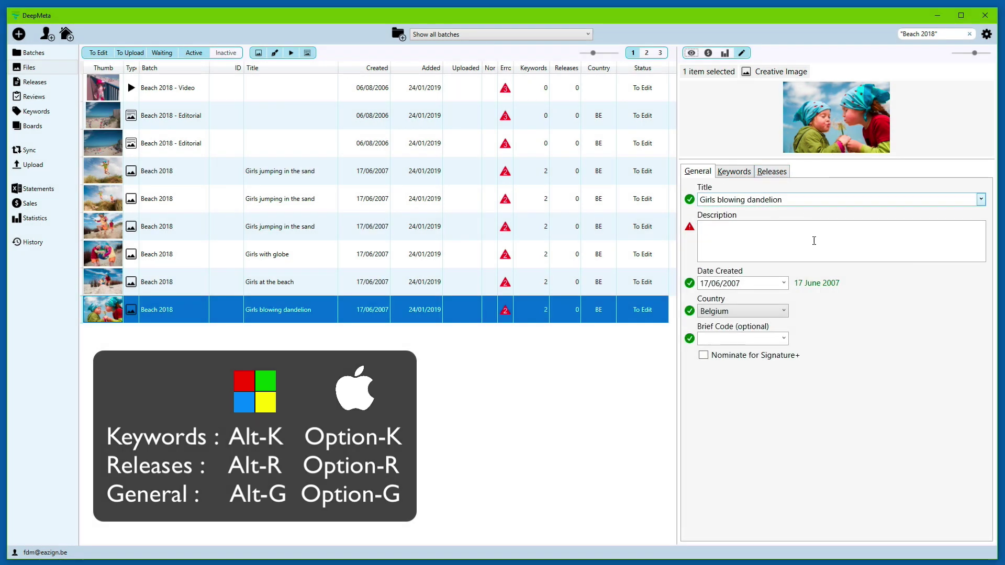
left_click(279, 312)
key("ctrl+a")
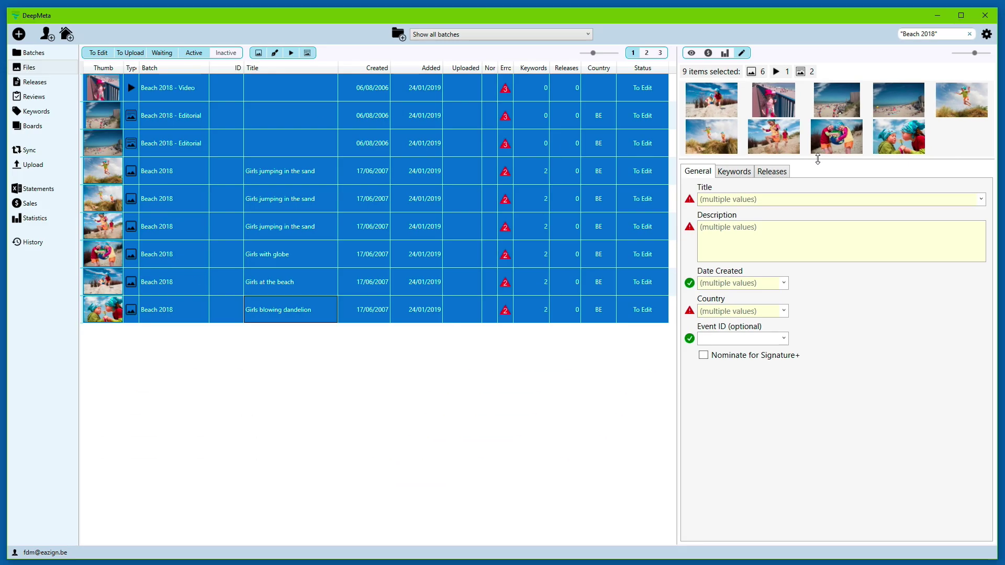
Shrink the preview thumbnails to one row, adjust the panel size slider, and resize the file list.
mouse_move(817, 159)
left_mouse_down()
mouse_move(824, 113)
mouse_move(825, 192)
mouse_move(824, 119)
left_mouse_up()
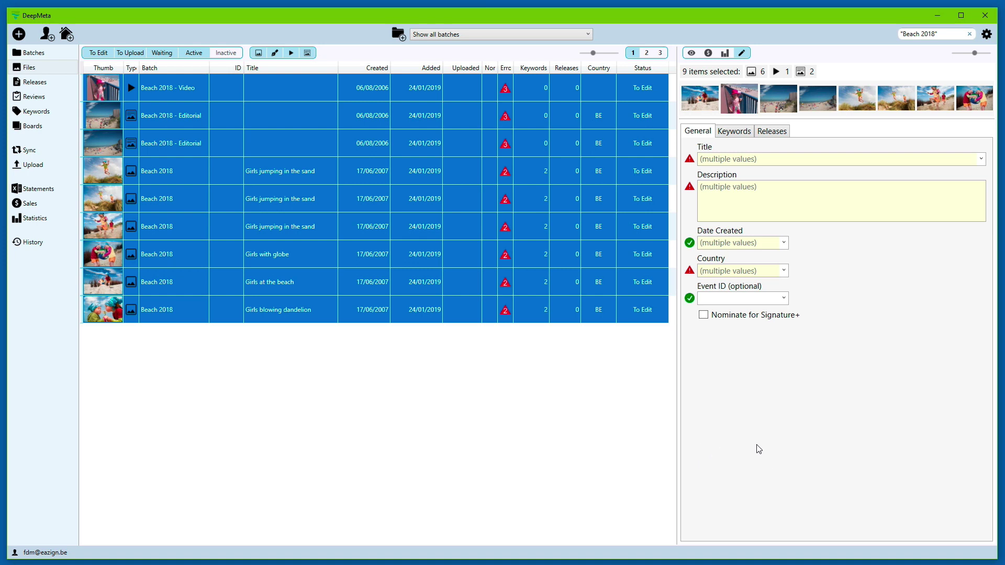
left_click(970, 52)
left_click_drag(971, 53, 973, 53)
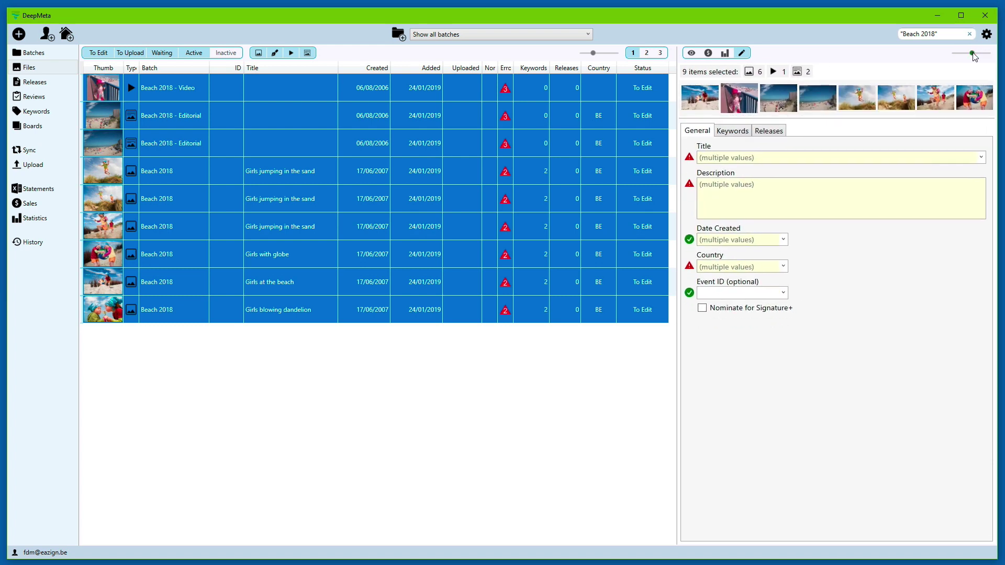
mouse_move(677, 397)
left_mouse_down()
mouse_move(709, 399)
mouse_move(681, 402)
left_mouse_up()
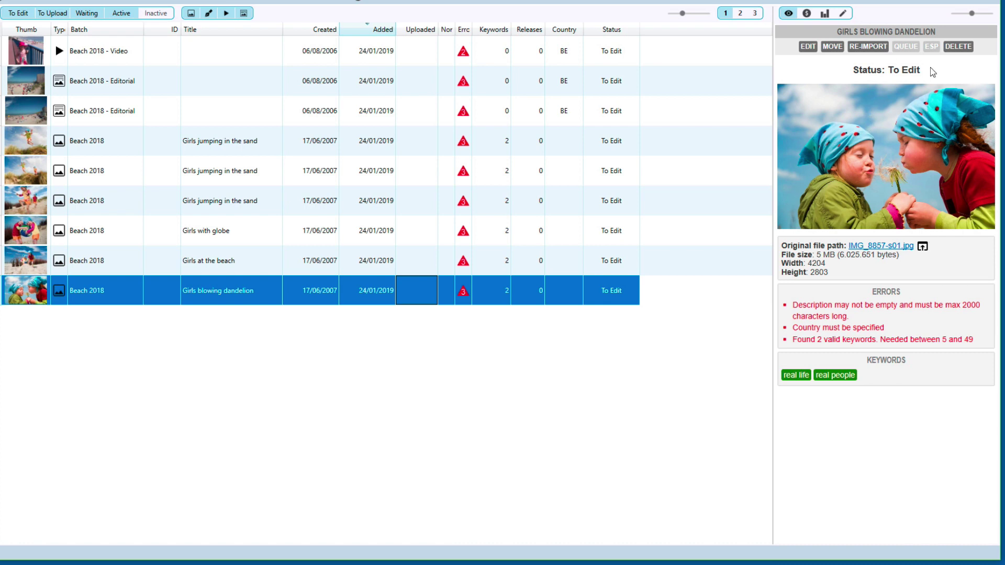
Switch the panel to edit mode and select the photo rows from the first Girls jumping in the sand.
left_click(842, 14)
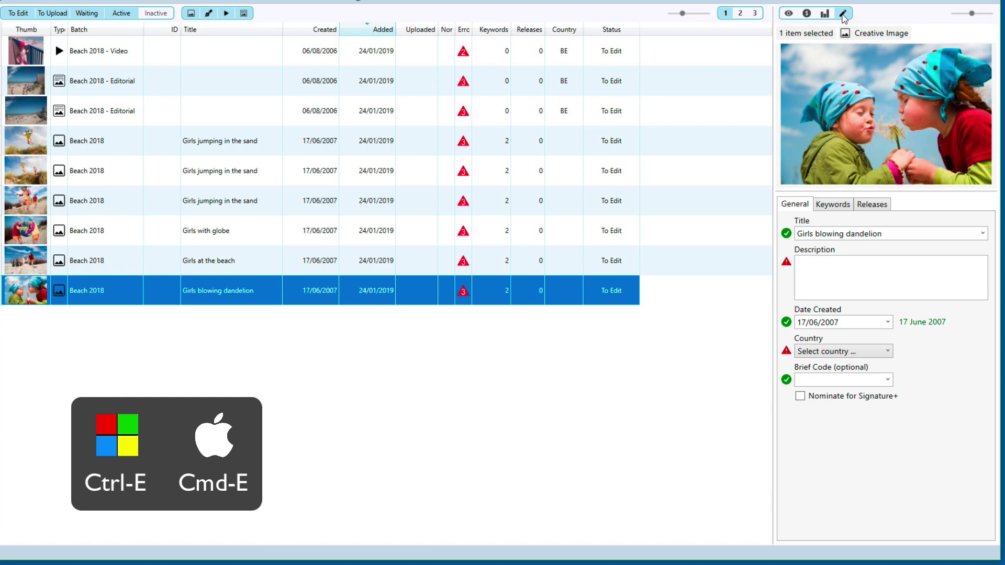
key("ctrl+e")
key("ctrl+e")
key("ctrl+e")
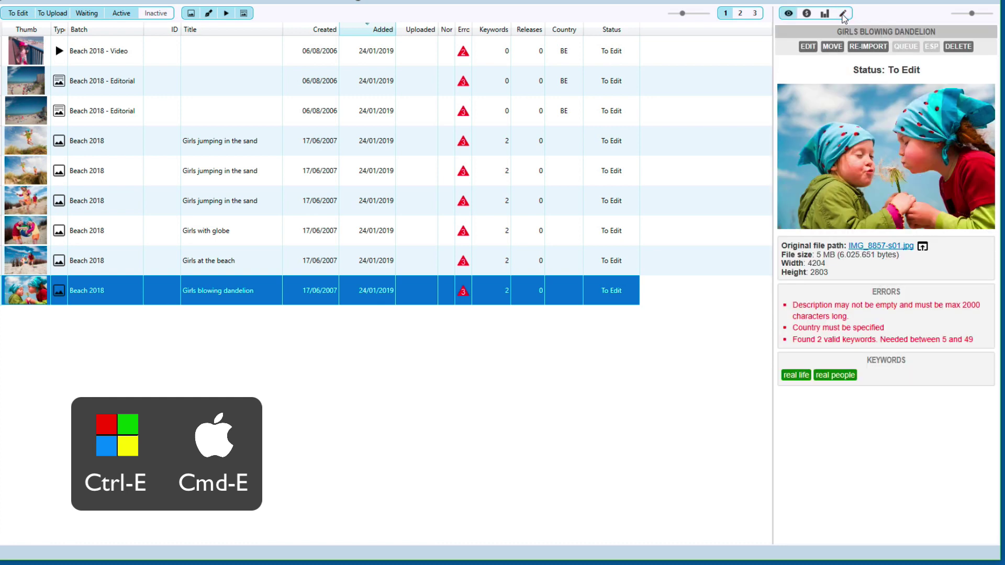
left_click(843, 15)
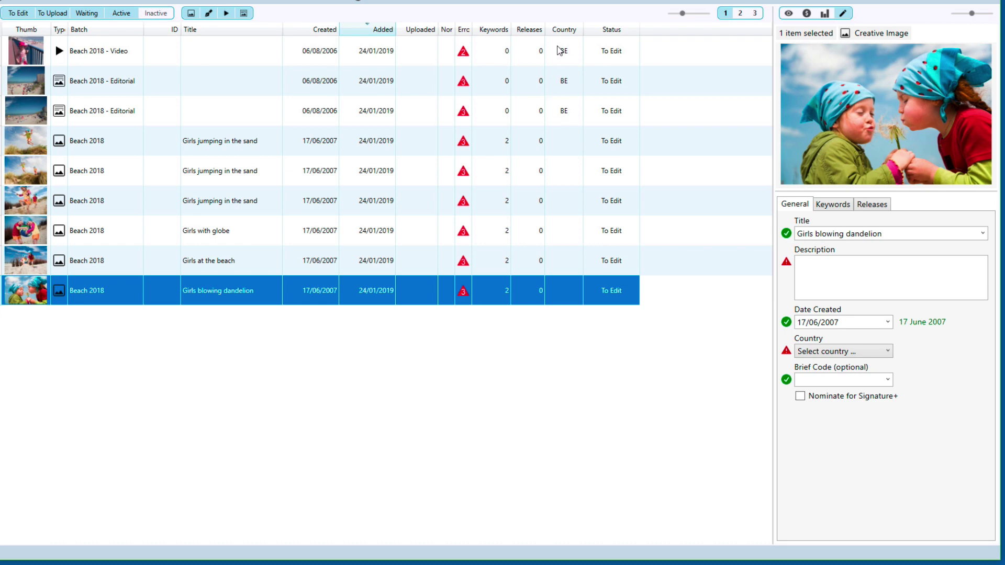
left_click(563, 142)
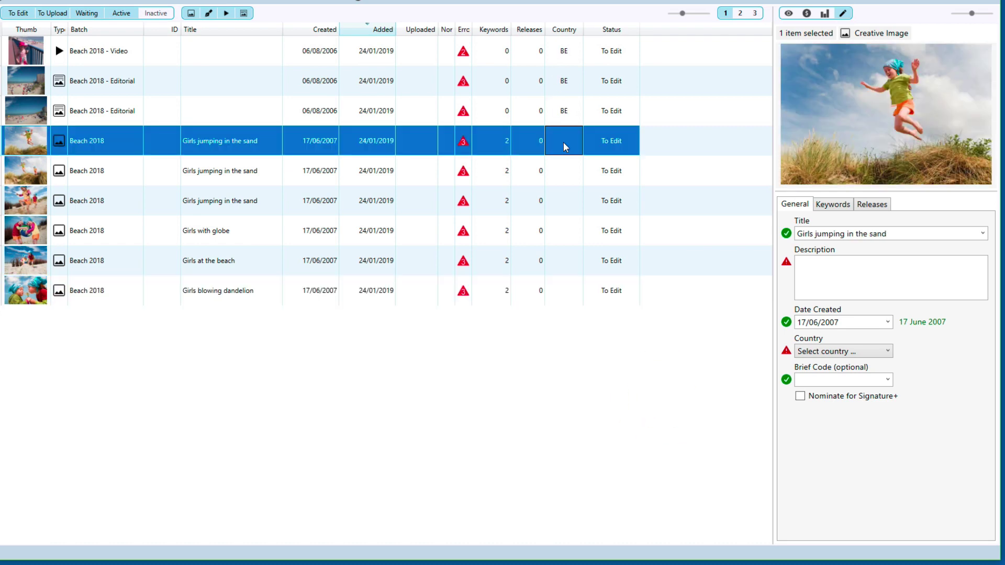
key("shift+Down")
key("shift+Down")
key("shift+Down")
key("shift+Down")
key("shift+Down")
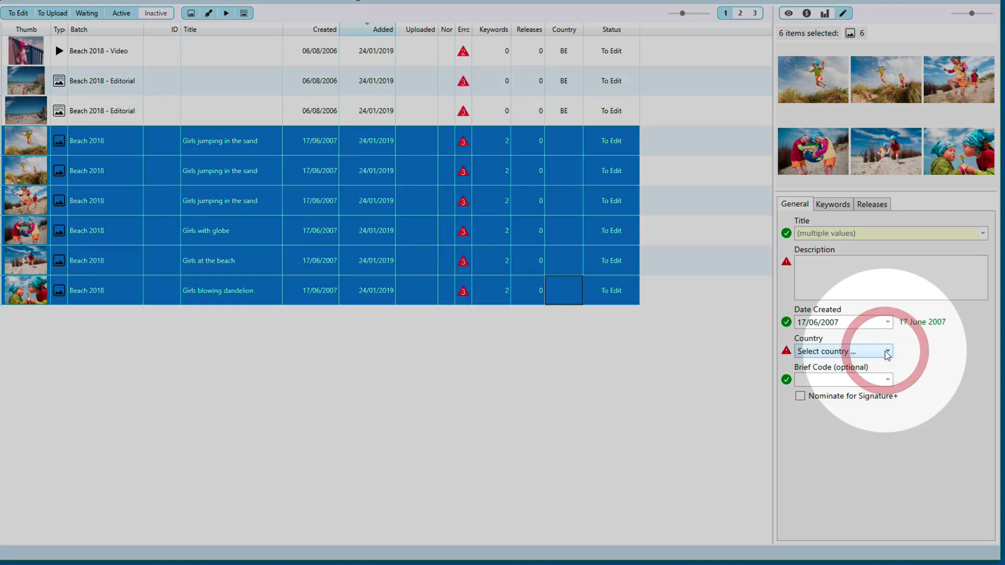
Set the Country field to Belgium for the six selected photos.
left_click(888, 352)
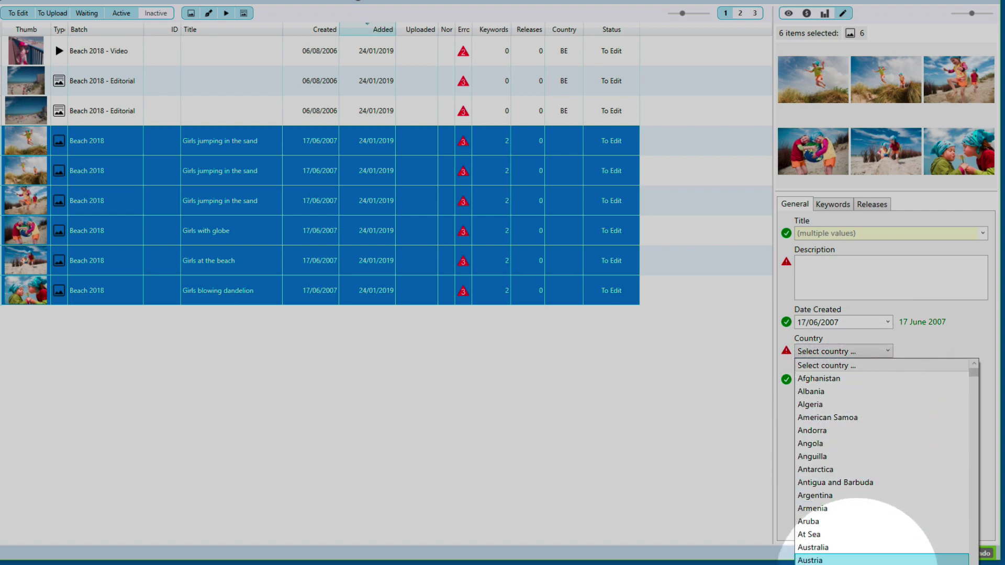
key("Escape")
type("Belgium")
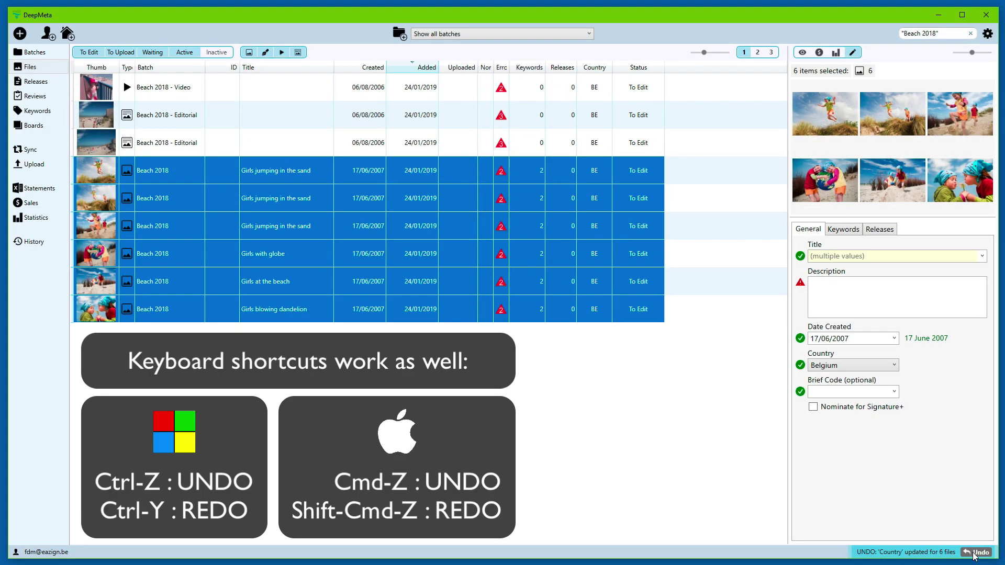
left_click(977, 553)
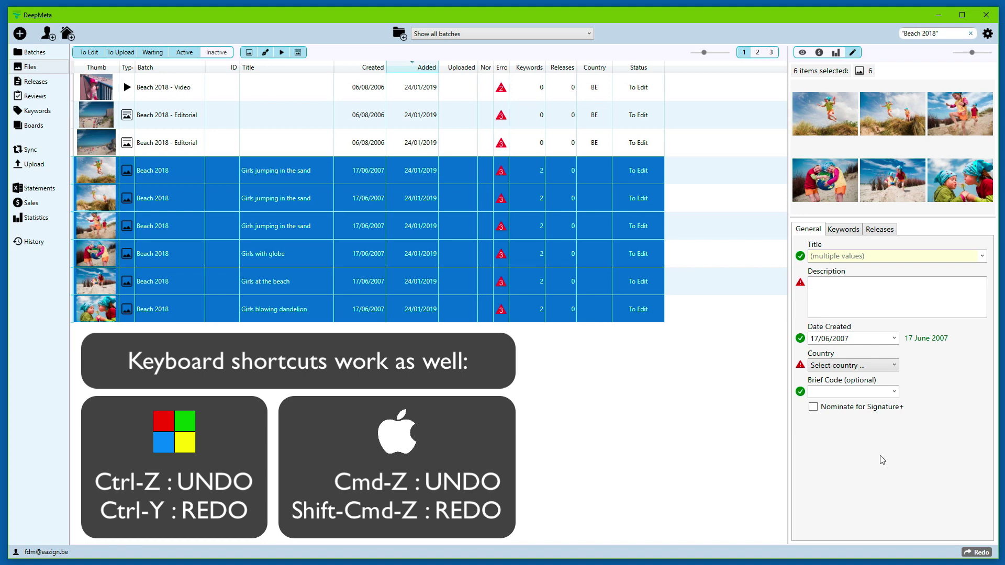
left_click(975, 554)
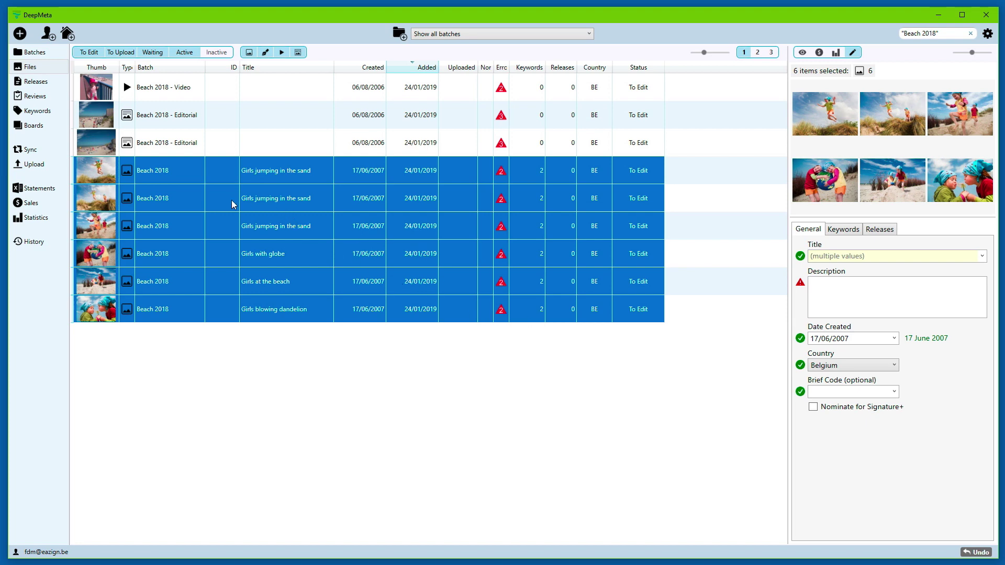
Title the Beach 2018 video 'Sisters at promenade', try a later poster frame, then undo it.
left_click(282, 85)
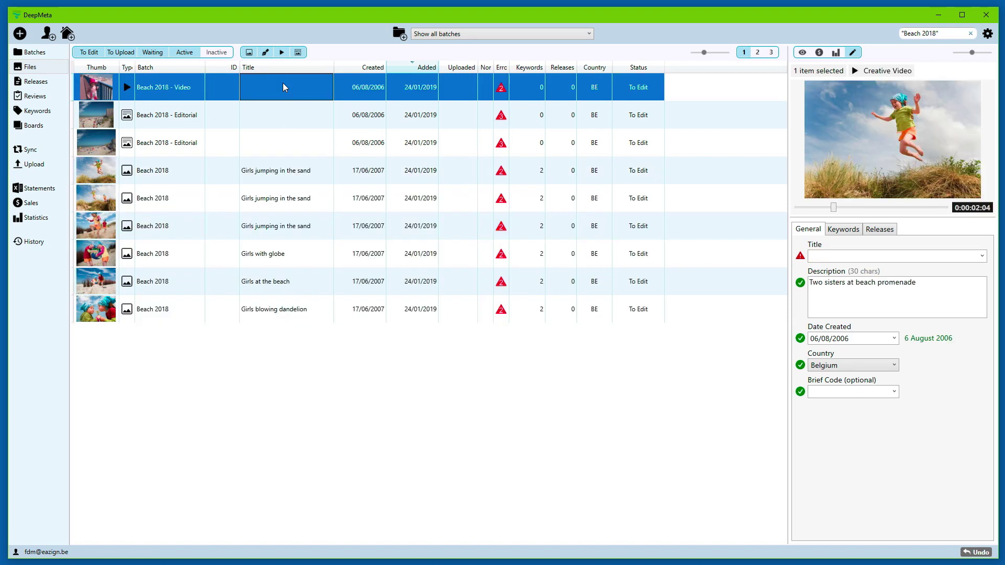
left_click(823, 255)
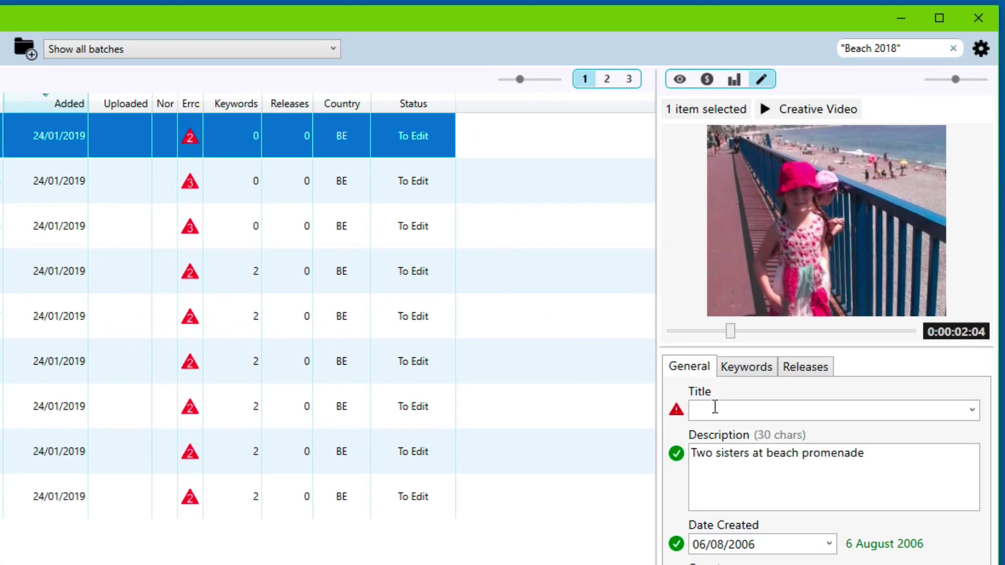
type("Sisters at prome")
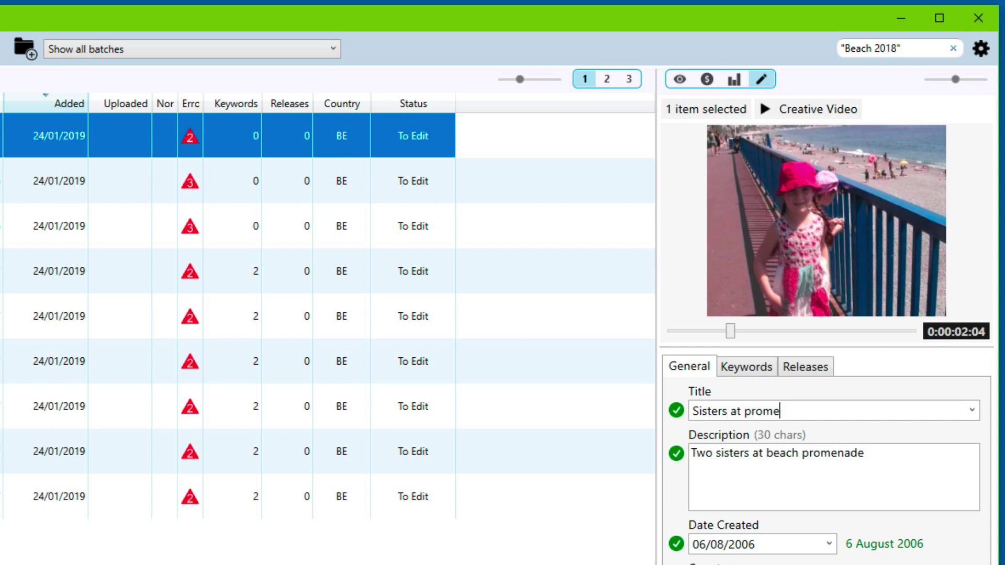
type("nade")
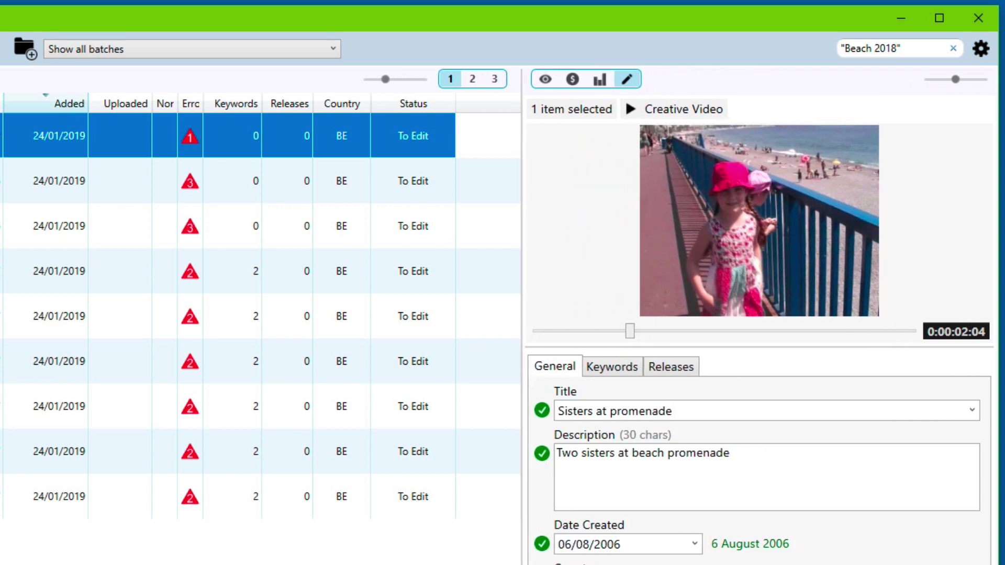
left_click_drag(598, 346, 716, 348)
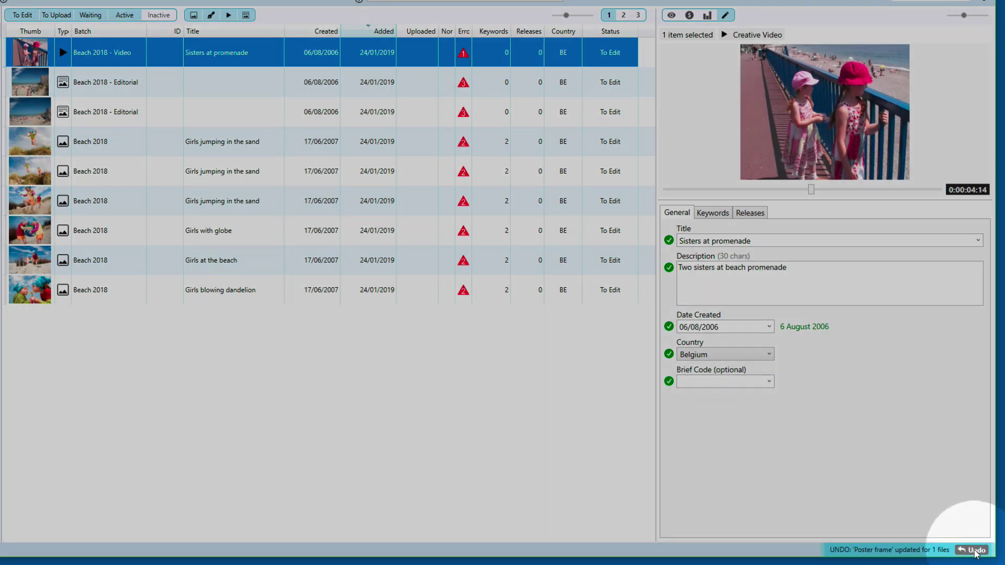
left_click(974, 550)
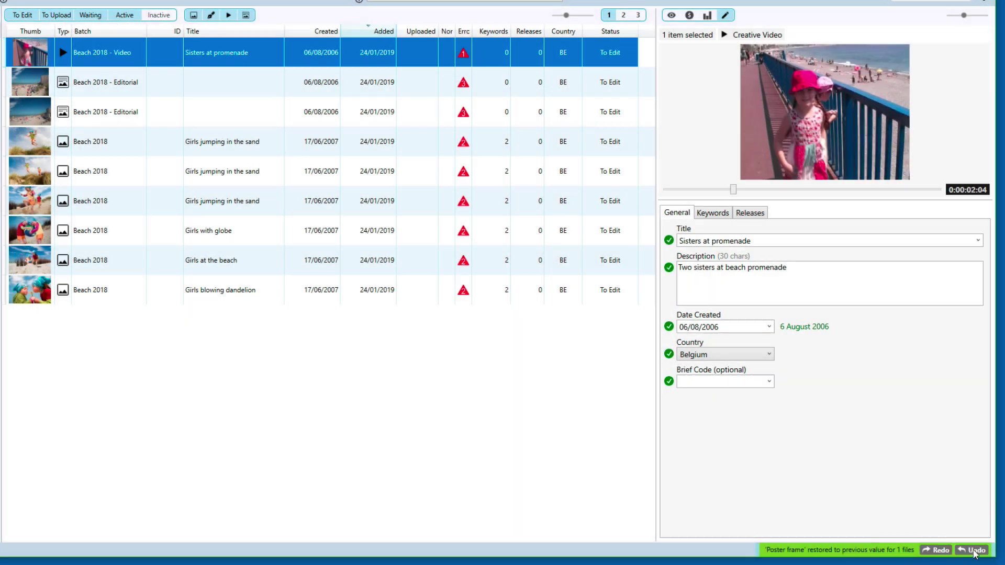